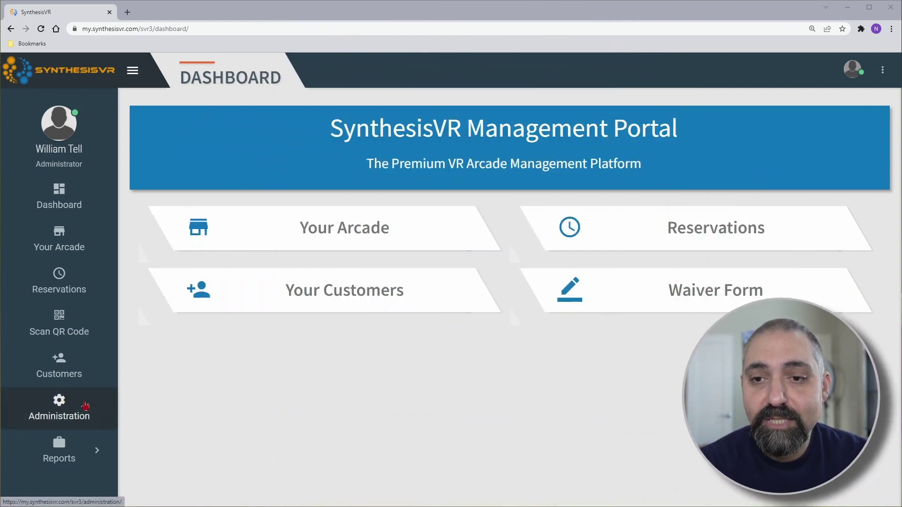
Open the VR stations list through the advanced administration view and check the location communication proxy address
click(85, 406)
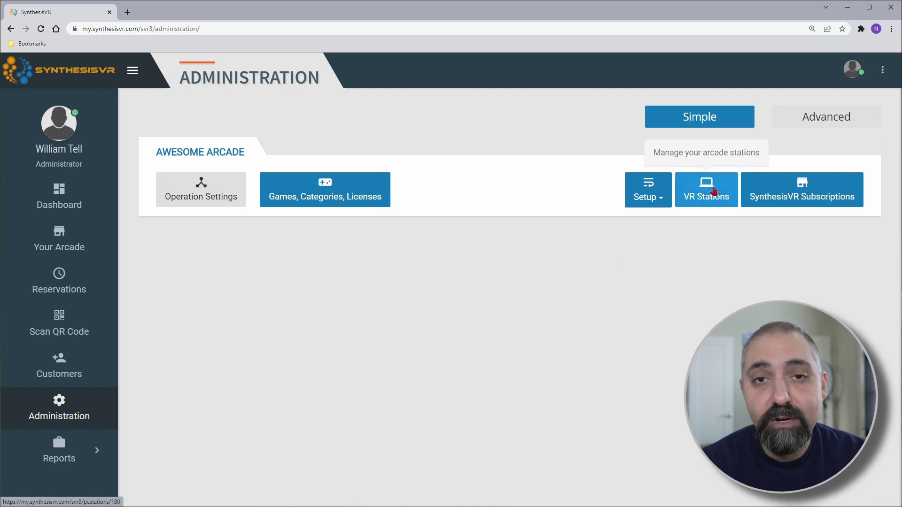
click(820, 123)
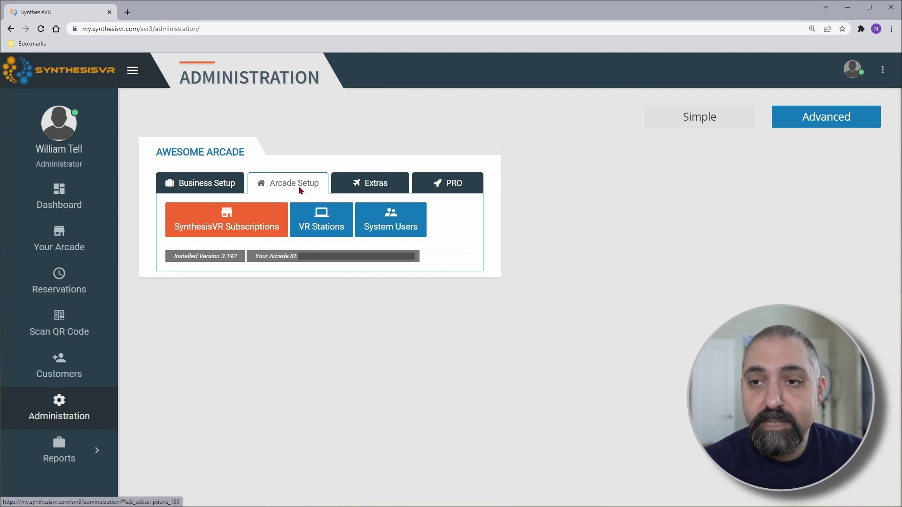
click(322, 230)
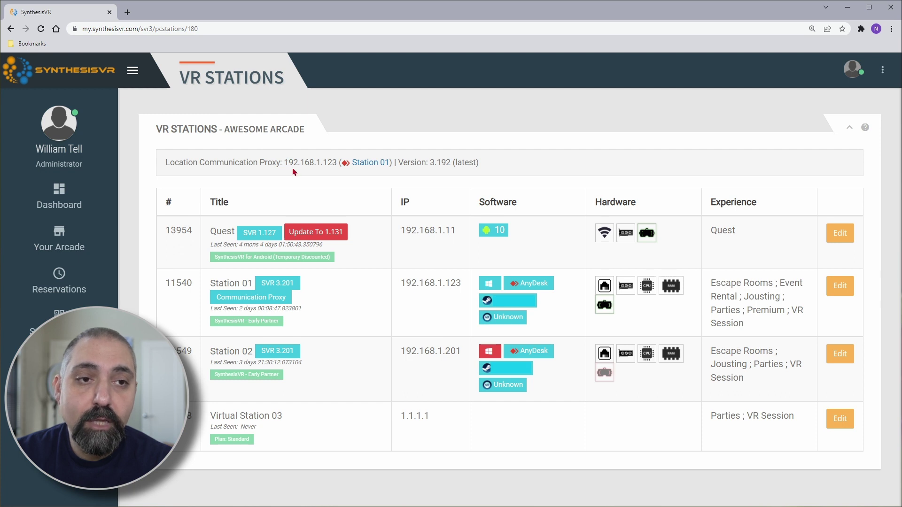
drag(284, 163, 338, 163)
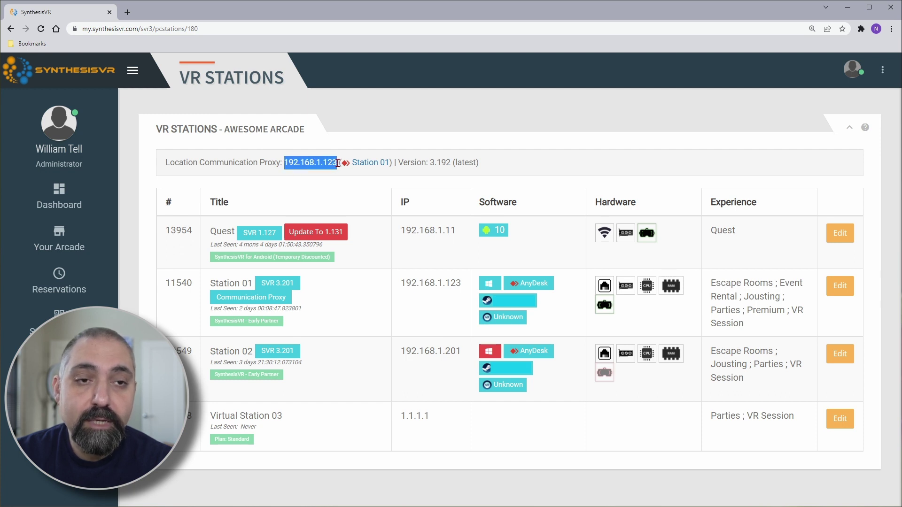
click(456, 210)
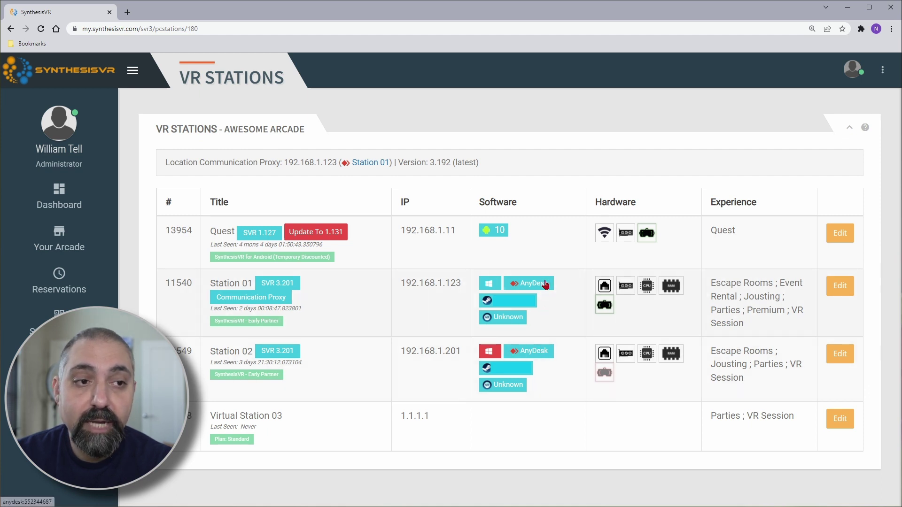
Examine the software and hardware details of the Quest, Station 01 and Station 02 entries
mouse_move(492, 356)
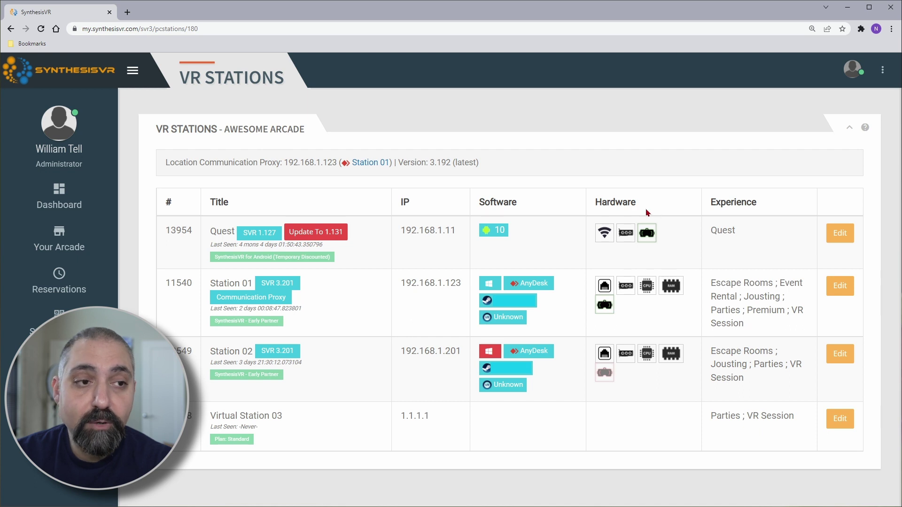
mouse_move(603, 237)
mouse_move(646, 237)
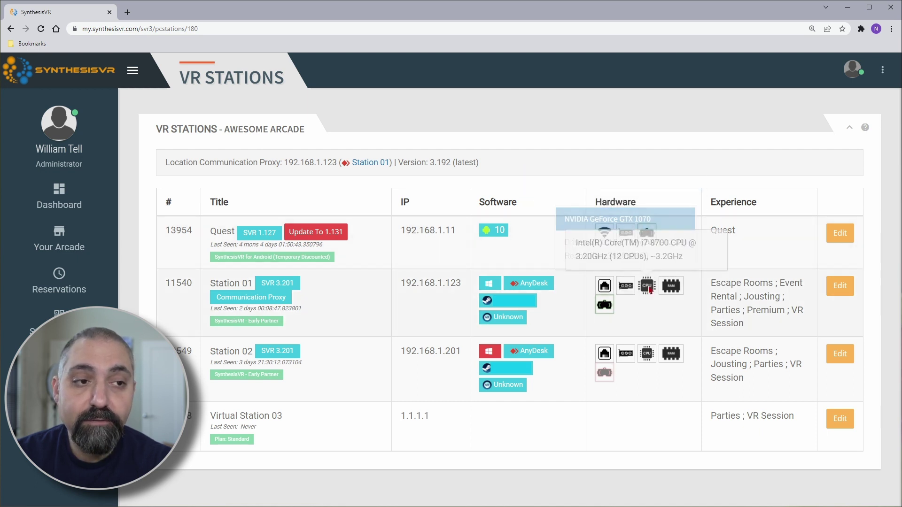
mouse_move(666, 290)
mouse_move(605, 306)
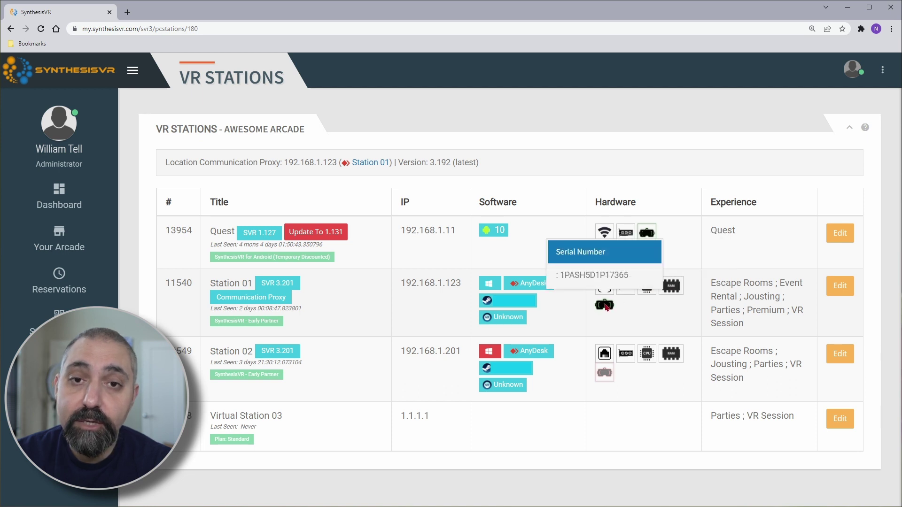
mouse_move(606, 356)
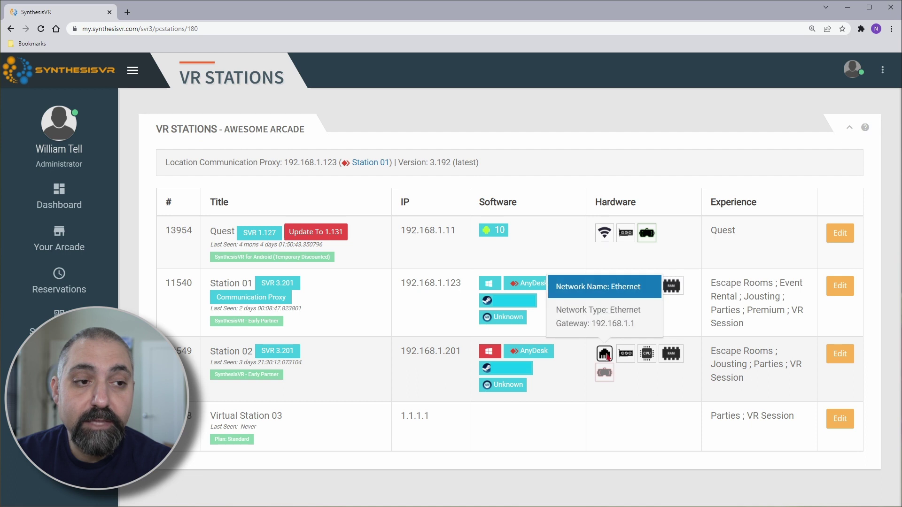
mouse_move(654, 357)
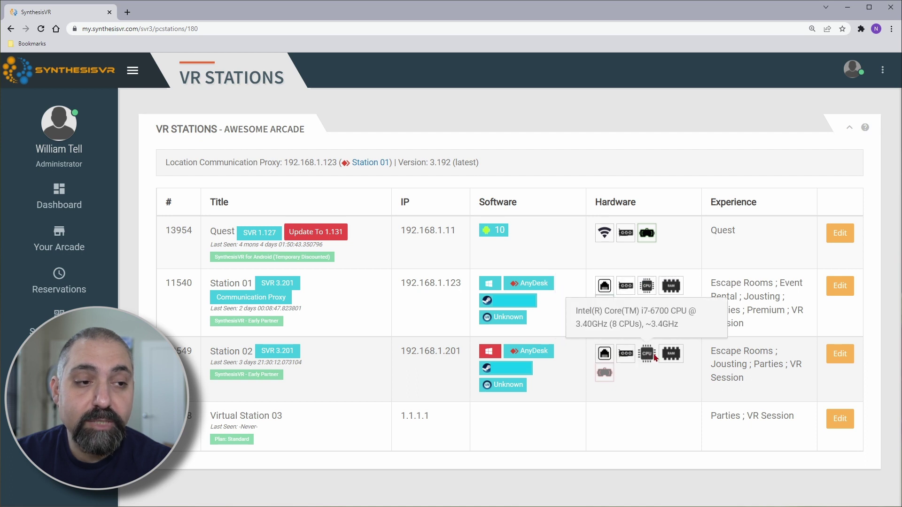
mouse_move(605, 378)
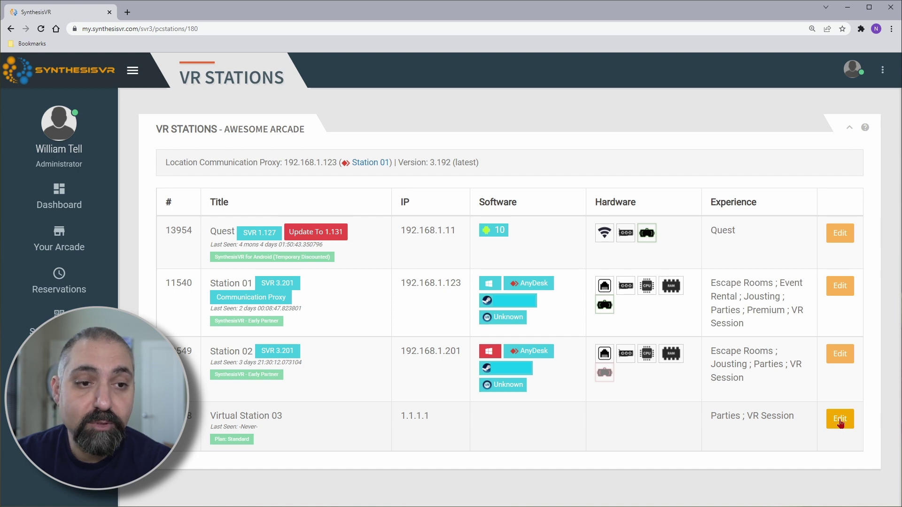
Open Virtual Station 03 for editing and review its LAN card MAC address and 3D environment options, keeping None selected
click(840, 424)
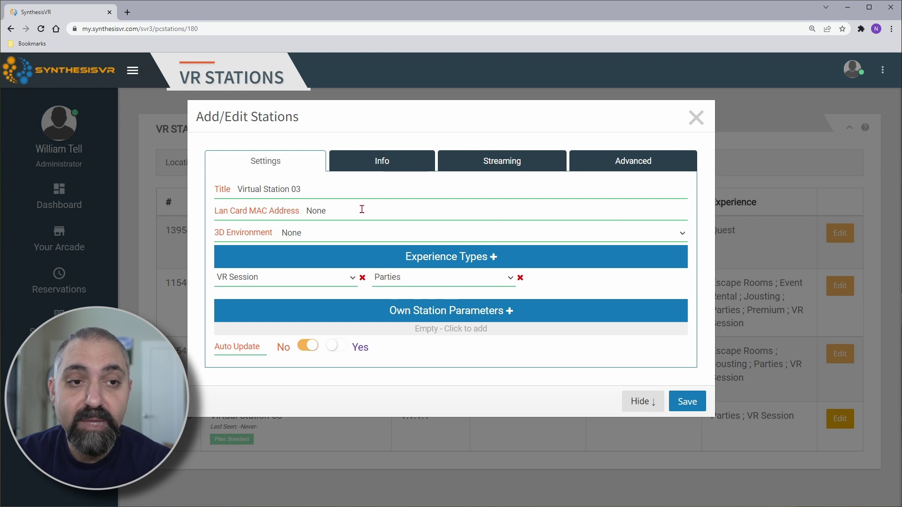
drag(339, 209, 295, 209)
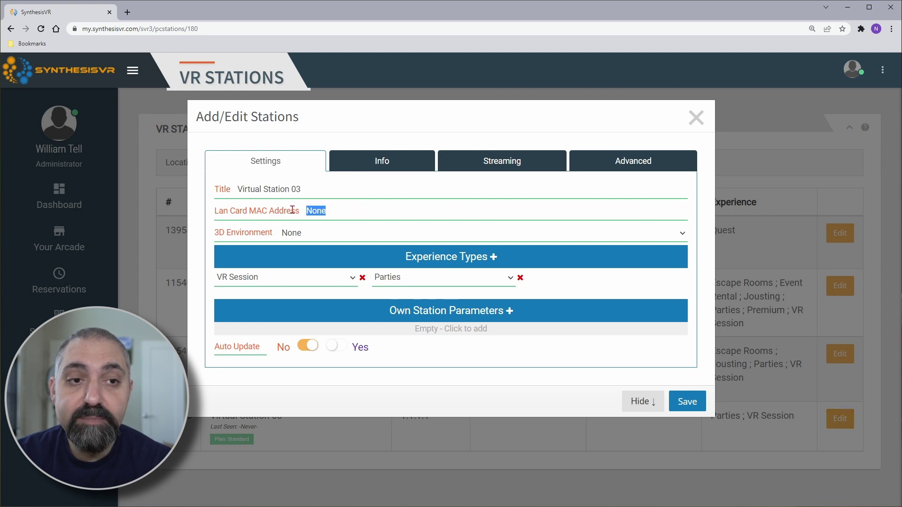
click(373, 212)
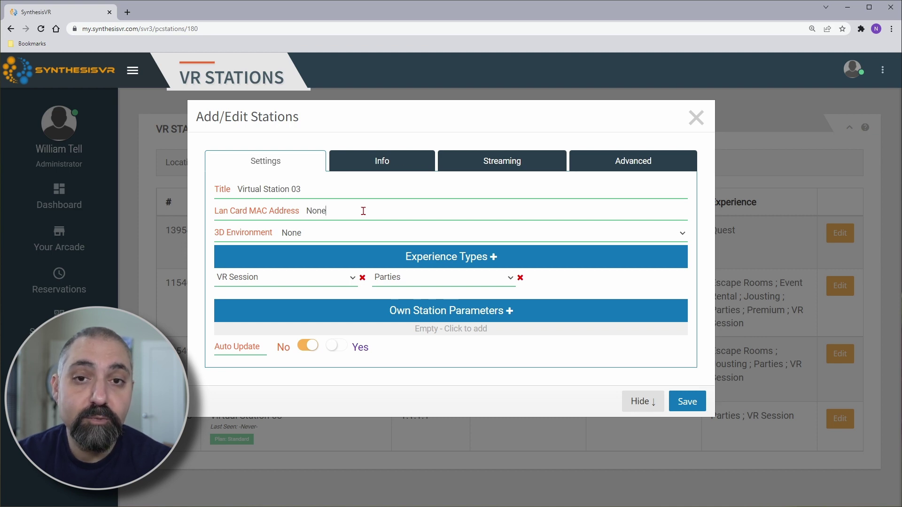
double_click(318, 212)
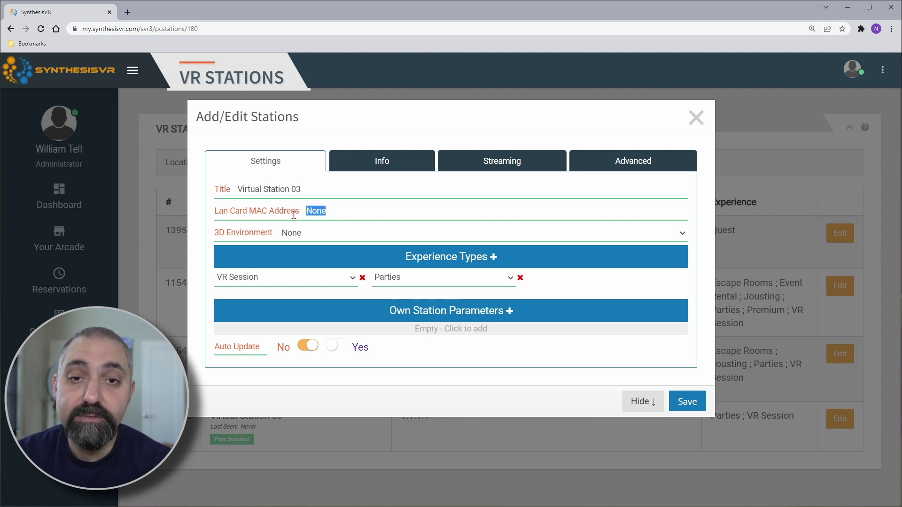
click(350, 234)
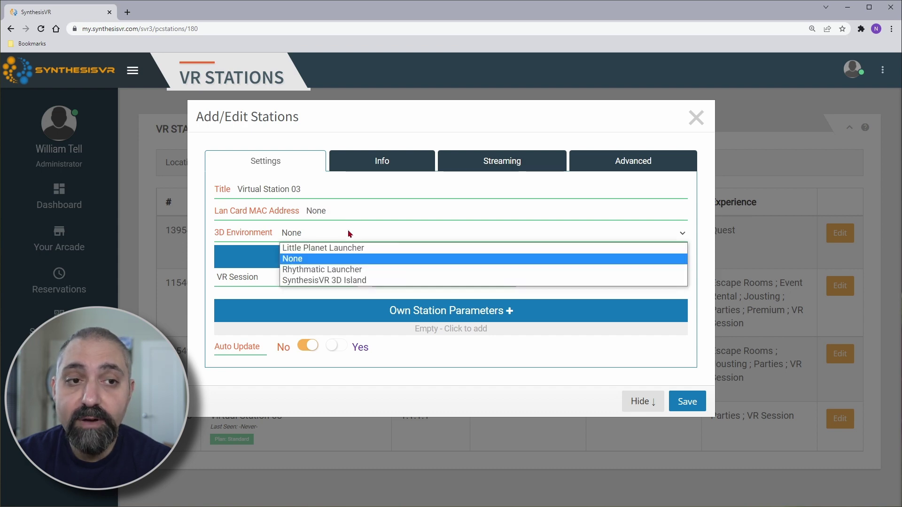
click(380, 263)
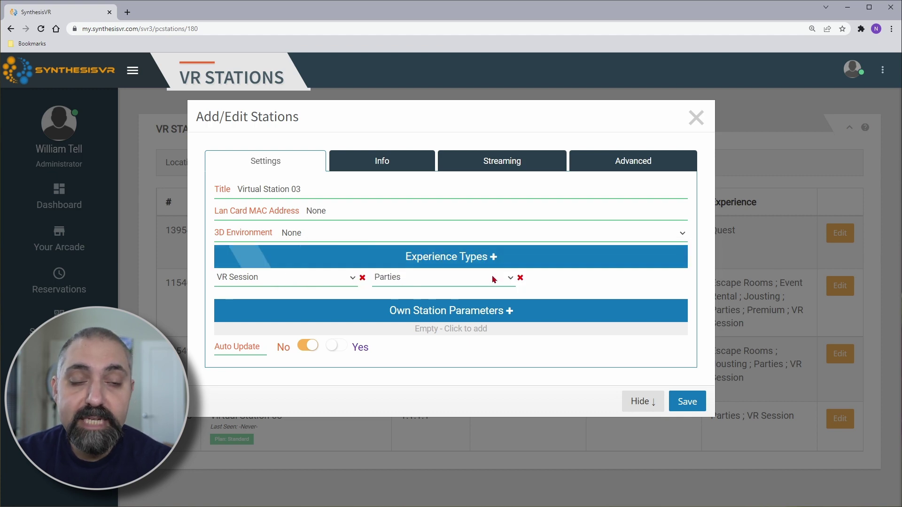
Add Party and Event Rental experience types to the station and remove both again
click(493, 257)
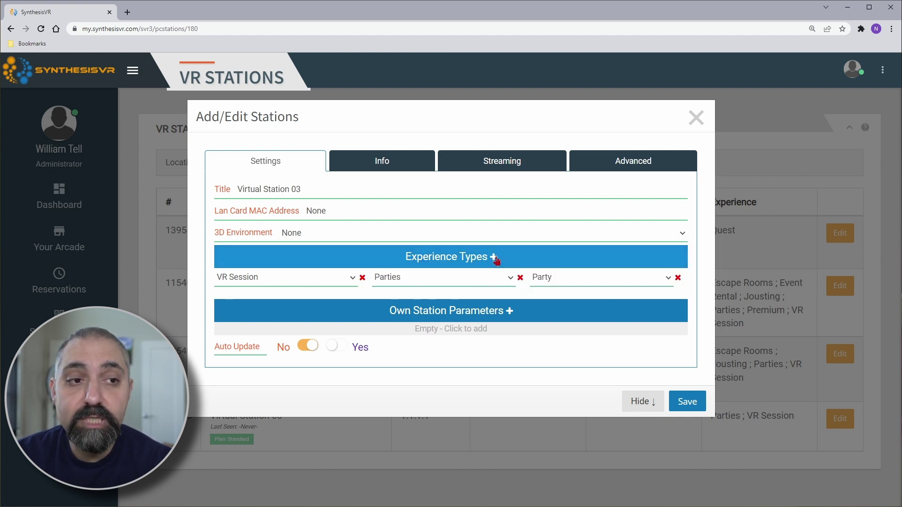
click(496, 258)
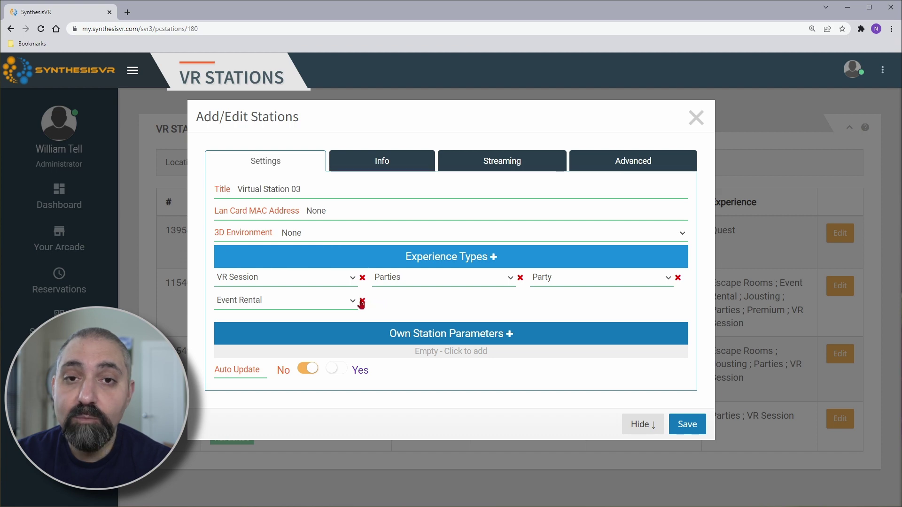
click(362, 301)
click(677, 278)
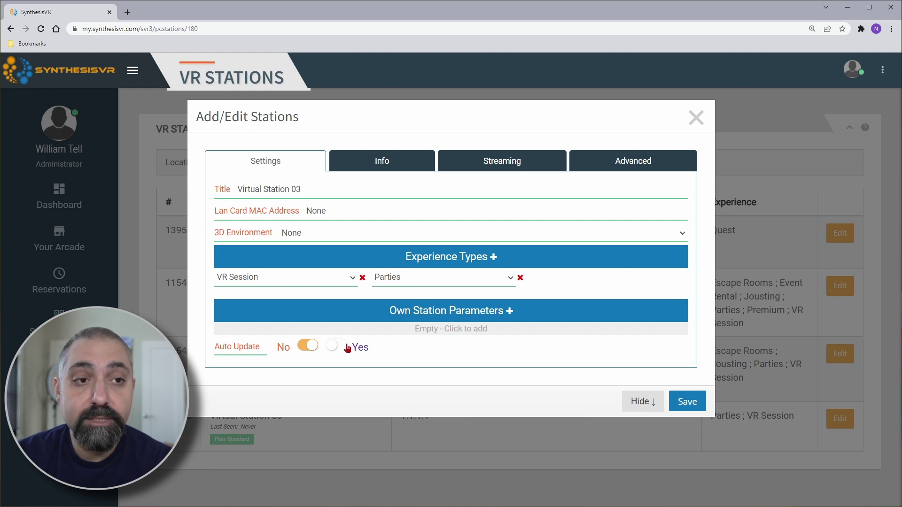
Review the station's IP, gaming account and zone fields, along with its streaming settings
click(407, 161)
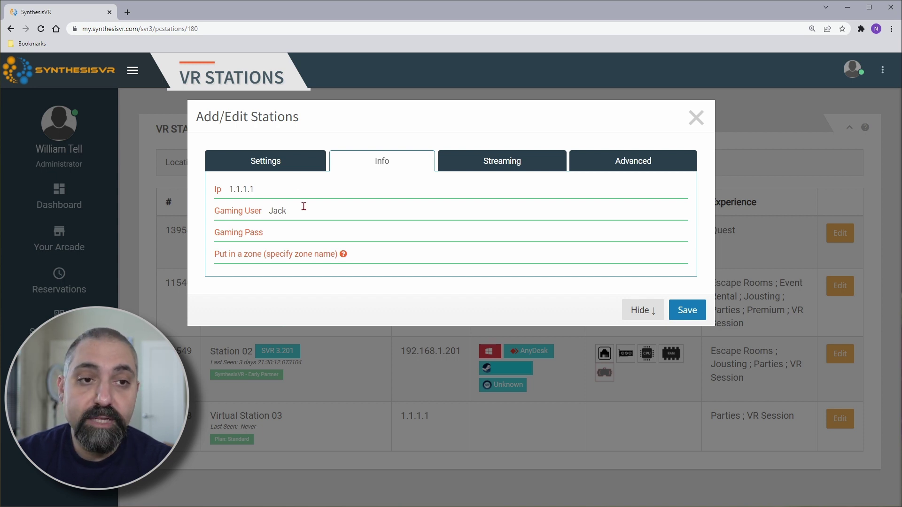
click(290, 186)
key(shift+Left)
key(shift+Left)
key(shift+Left)
key(shift+Left)
key(shift+Left)
key(shift+Left)
key(shift+Left)
key(Right)
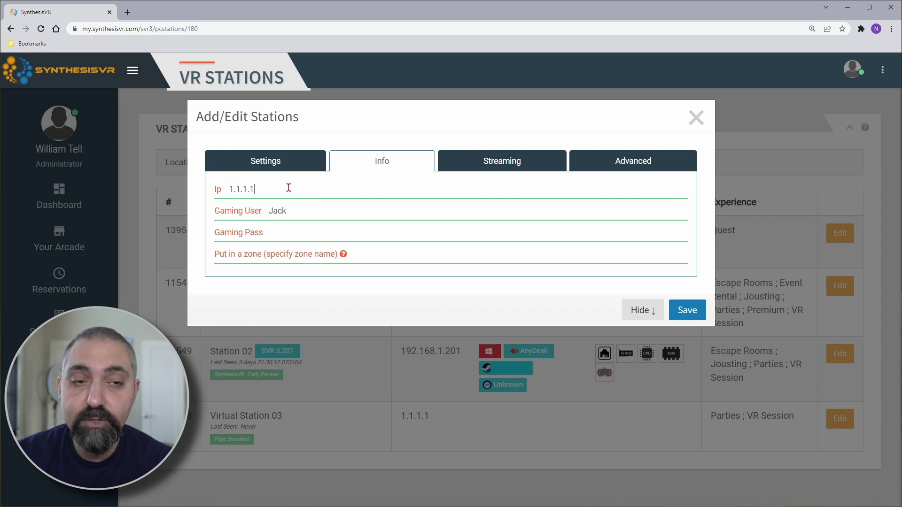
click(280, 164)
click(360, 161)
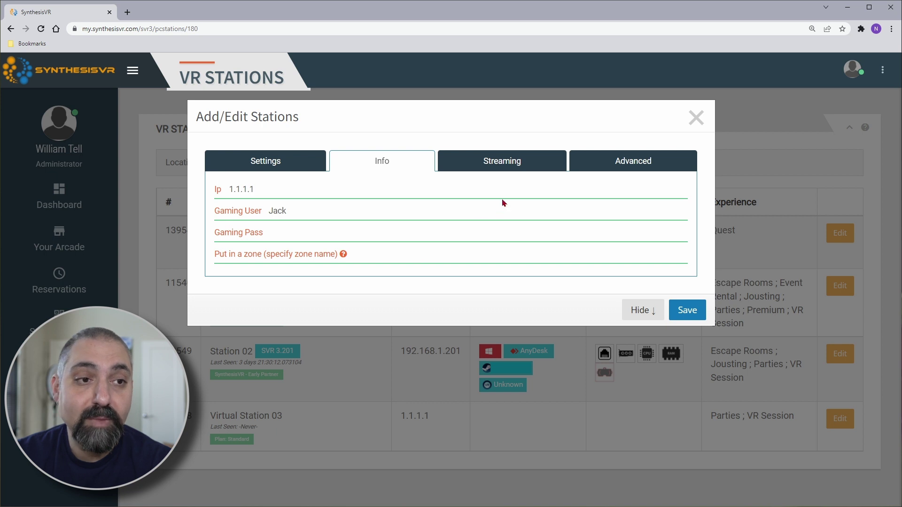
click(511, 169)
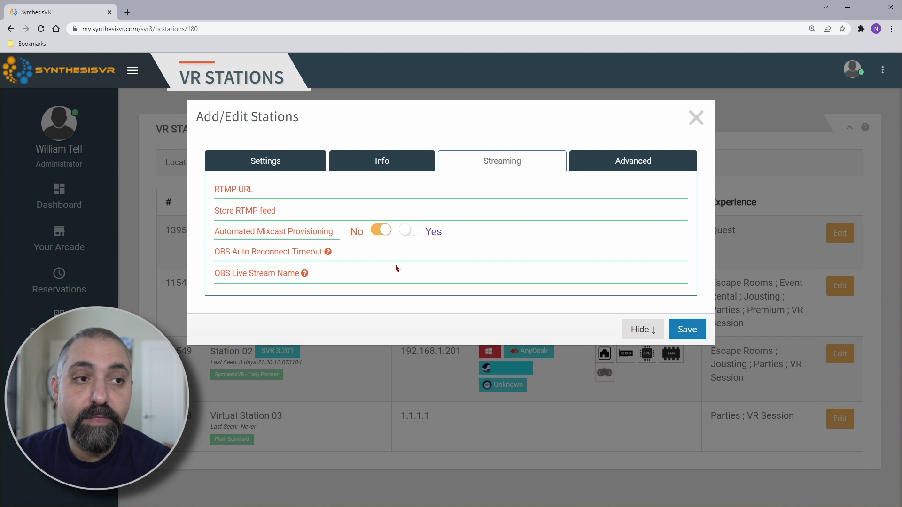
Browse the station's advanced multiplayer priority choices and try a priority of 10
click(624, 171)
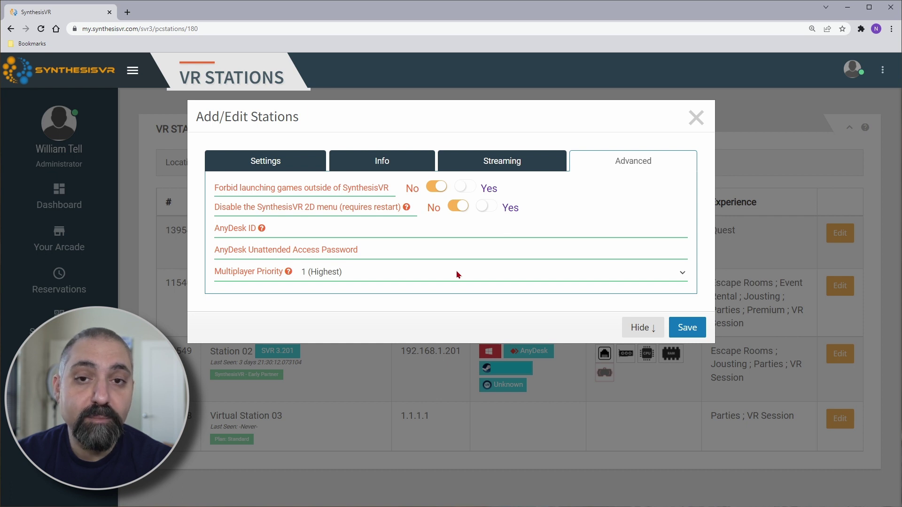
click(457, 275)
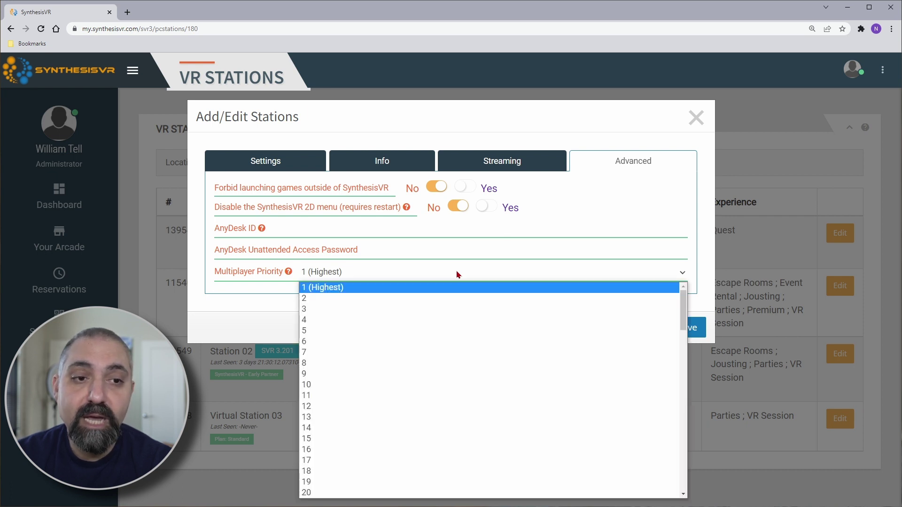
scroll(454, 409, down, 4)
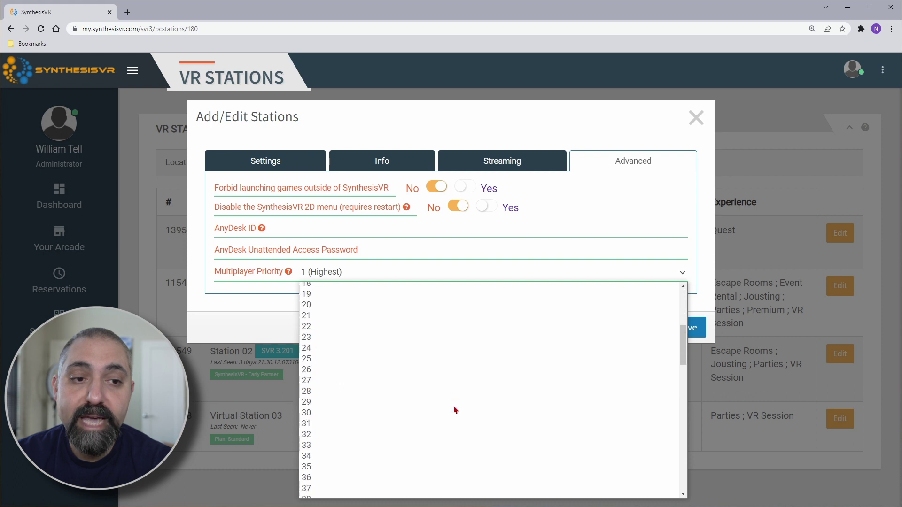
scroll(454, 409, up, 4)
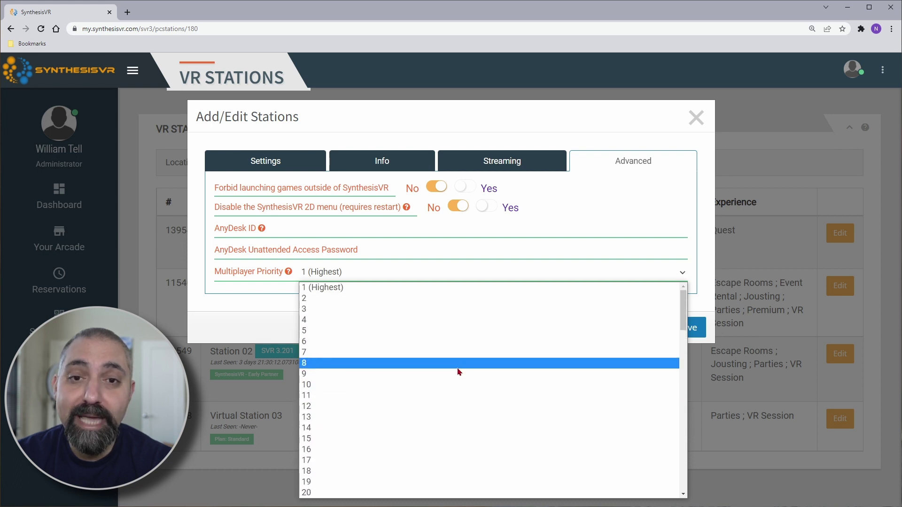
click(479, 277)
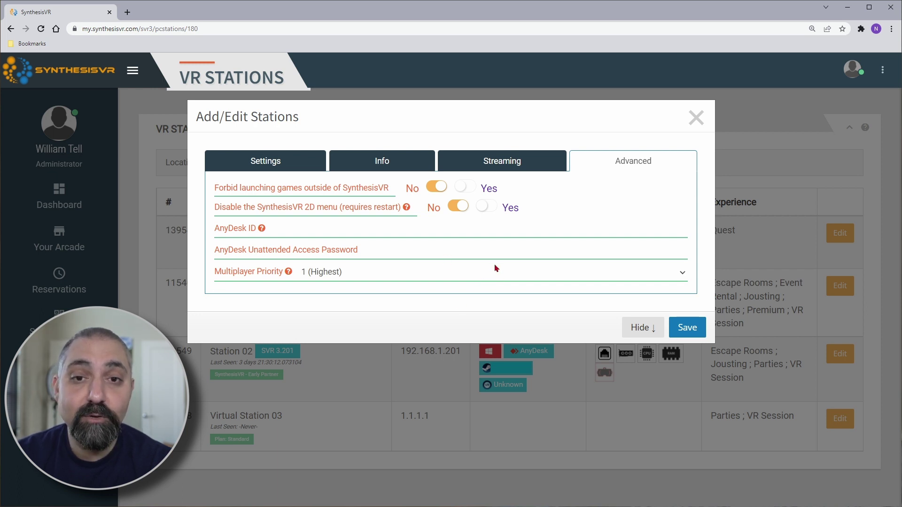
click(489, 277)
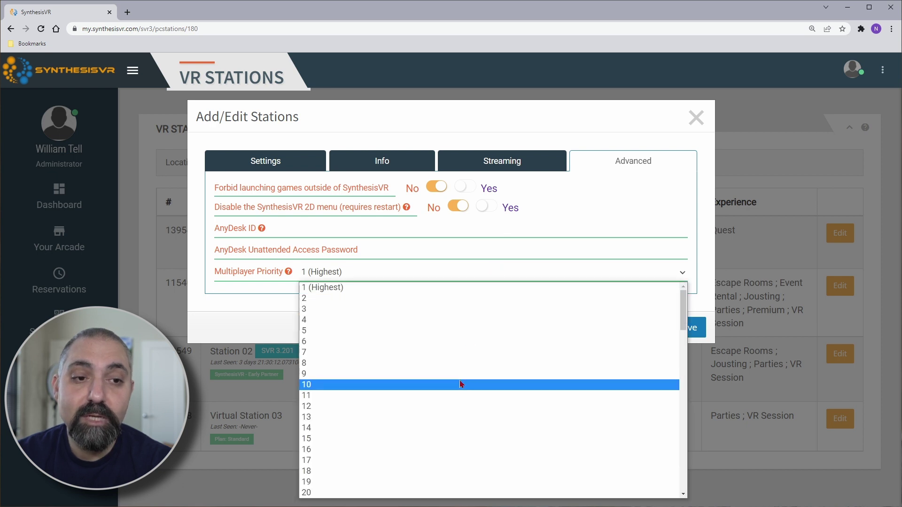
click(460, 384)
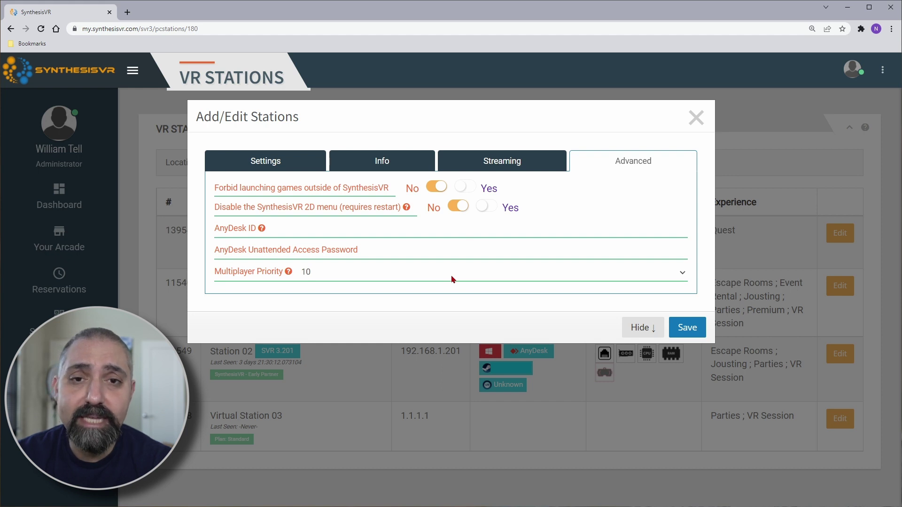
Set the station's multiplayer priority to 1 (Highest) and save the station settings
click(439, 272)
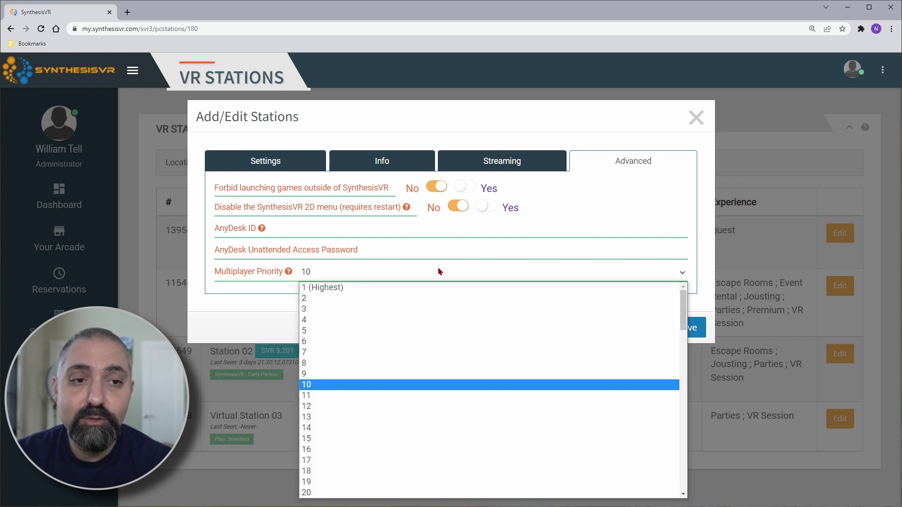
click(439, 288)
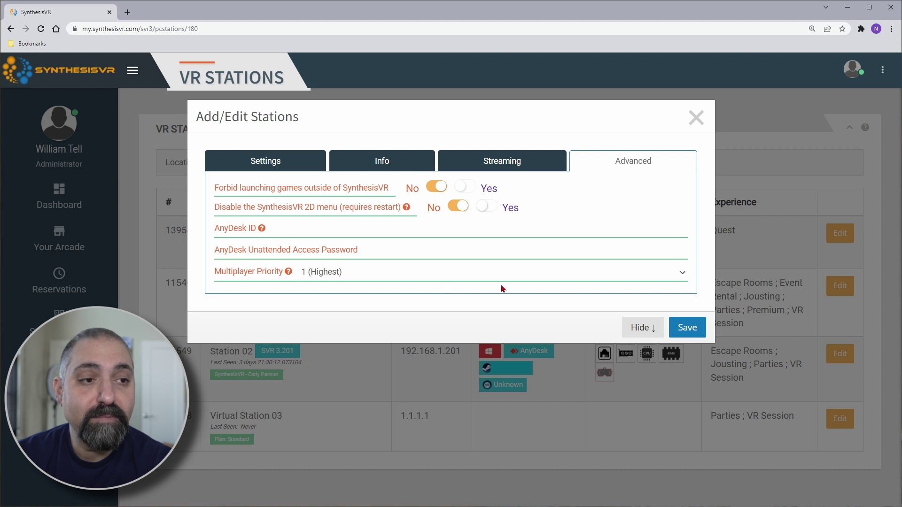
click(687, 327)
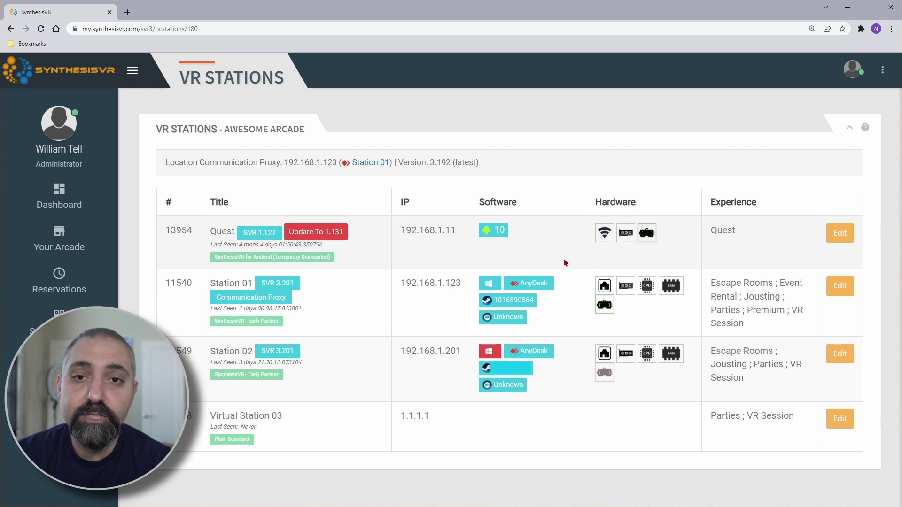
Send a refresh to all stations from the quick admin settings of Your Arcade
click(81, 237)
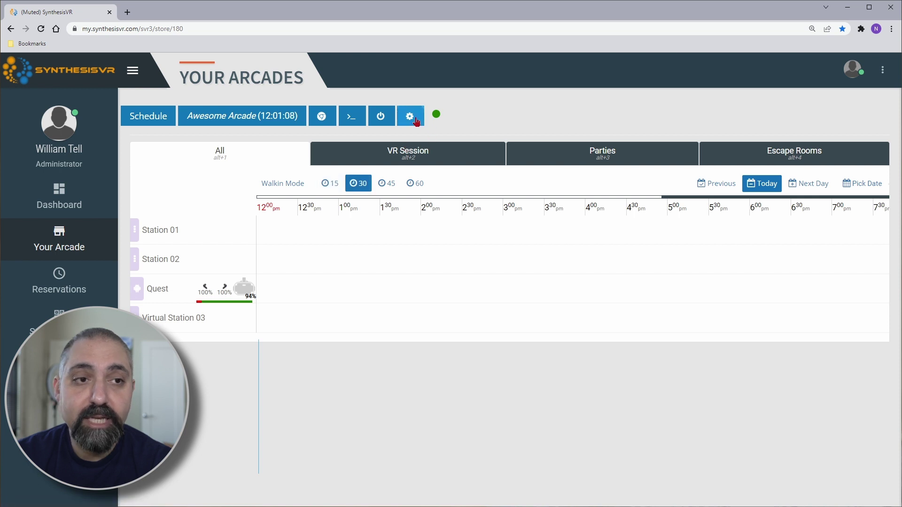
click(415, 120)
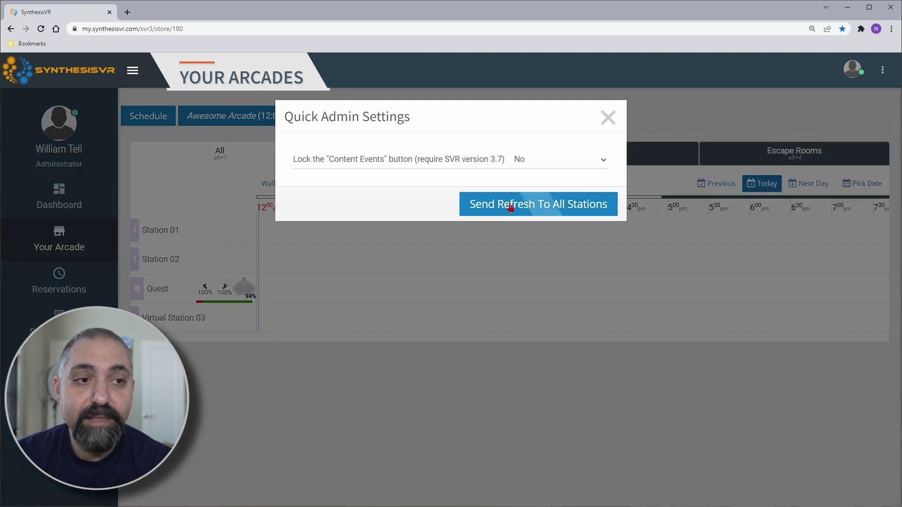
click(510, 208)
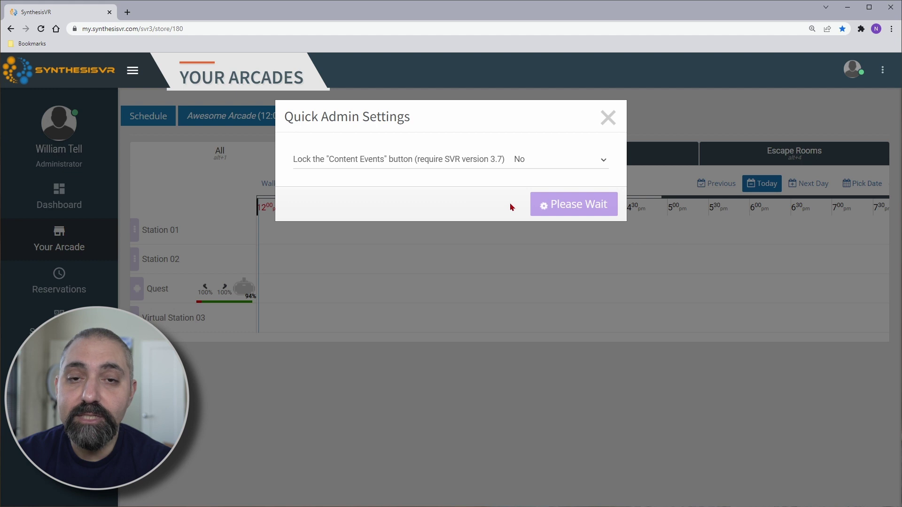